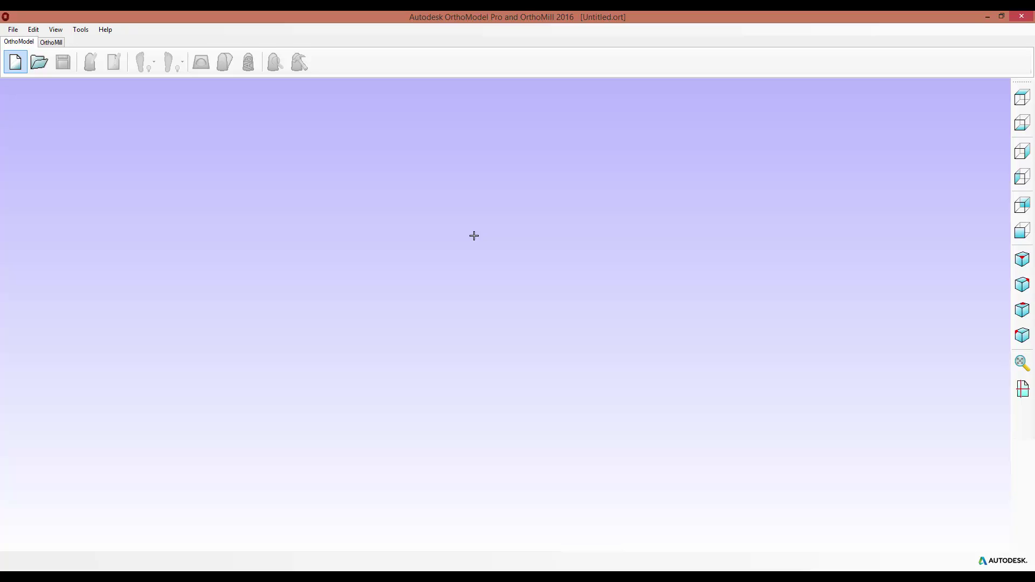
Step: Create a new Anatomical Orthotic project and load HoleyScan3.dmt as the left foot scan
click(16, 63)
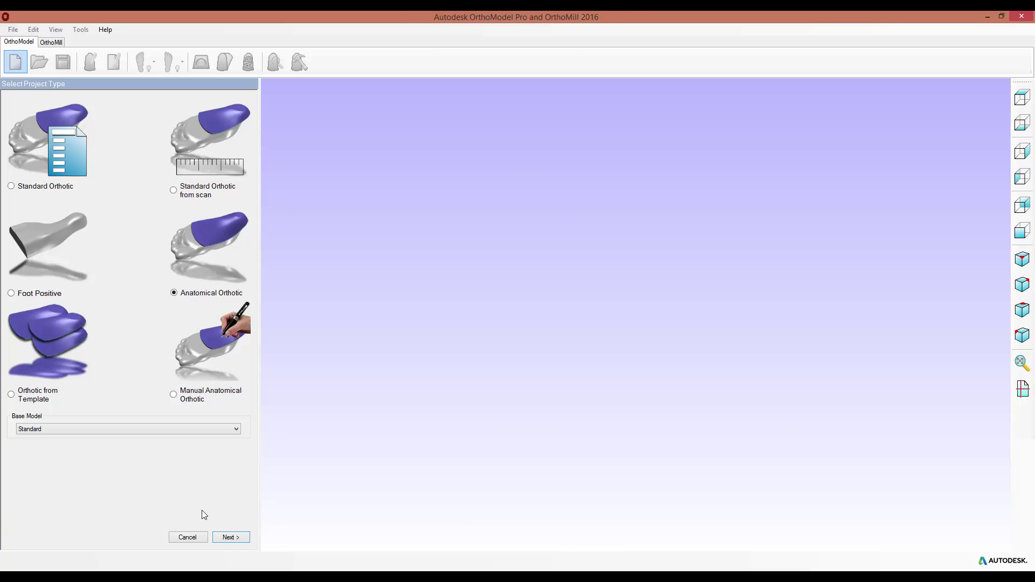
click(228, 537)
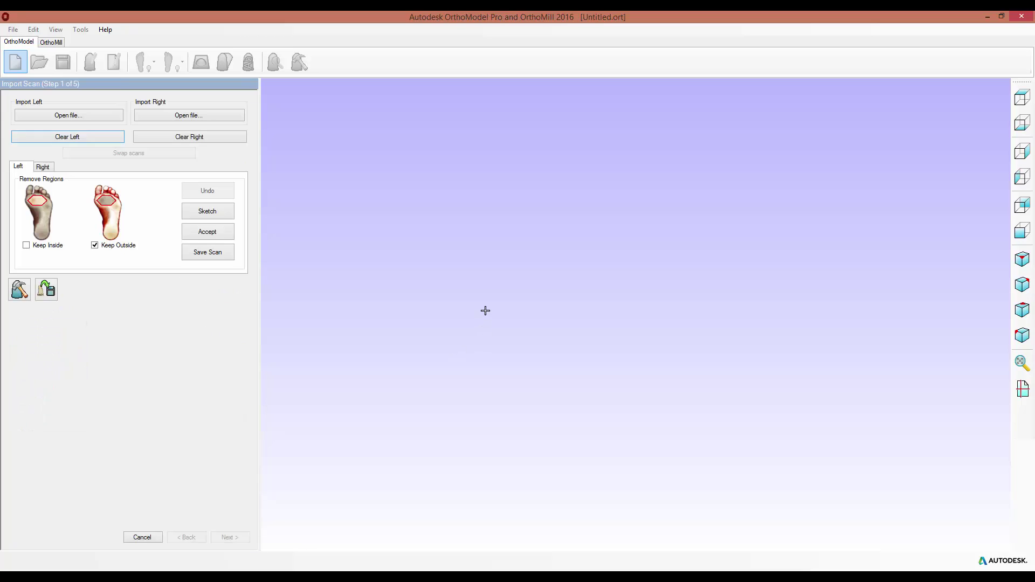
click(75, 115)
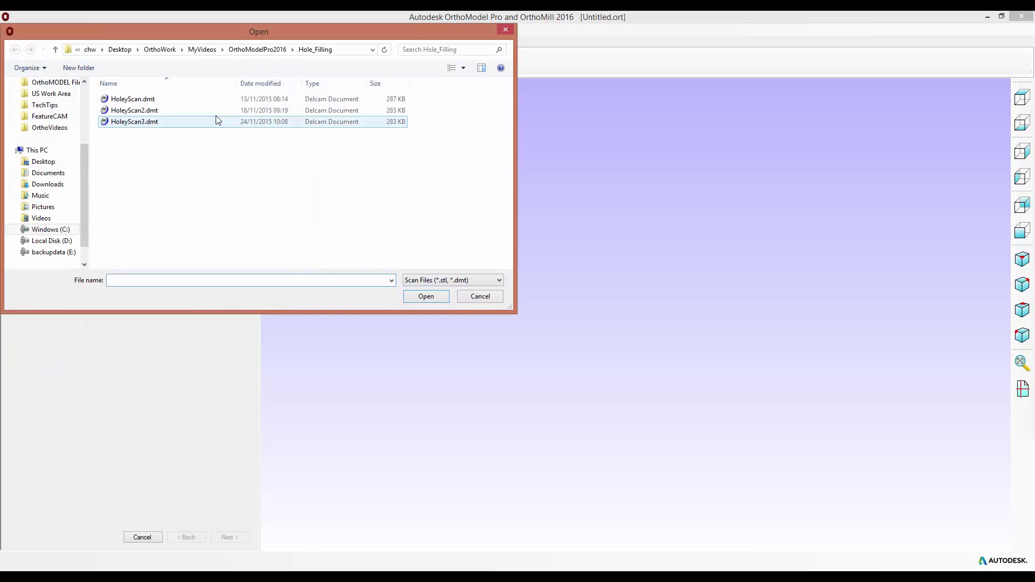
click(211, 123)
double_click(211, 128)
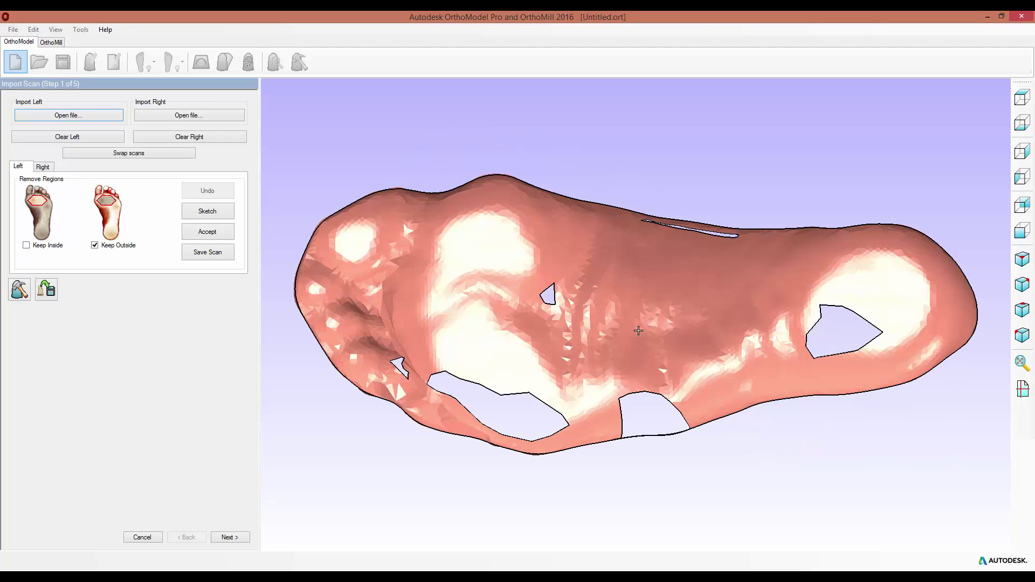
mouse_move(582, 327)
middle_down()
mouse_move(613, 310)
mouse_move(636, 315)
mouse_move(658, 293)
mouse_move(442, 242)
mouse_move(614, 341)
mouse_move(665, 266)
mouse_move(605, 316)
mouse_move(597, 239)
middle_up()
click(1022, 97)
Step: Place the Advanced Editing Tools dialog beside the model with its Triangle tools tab active
click(15, 294)
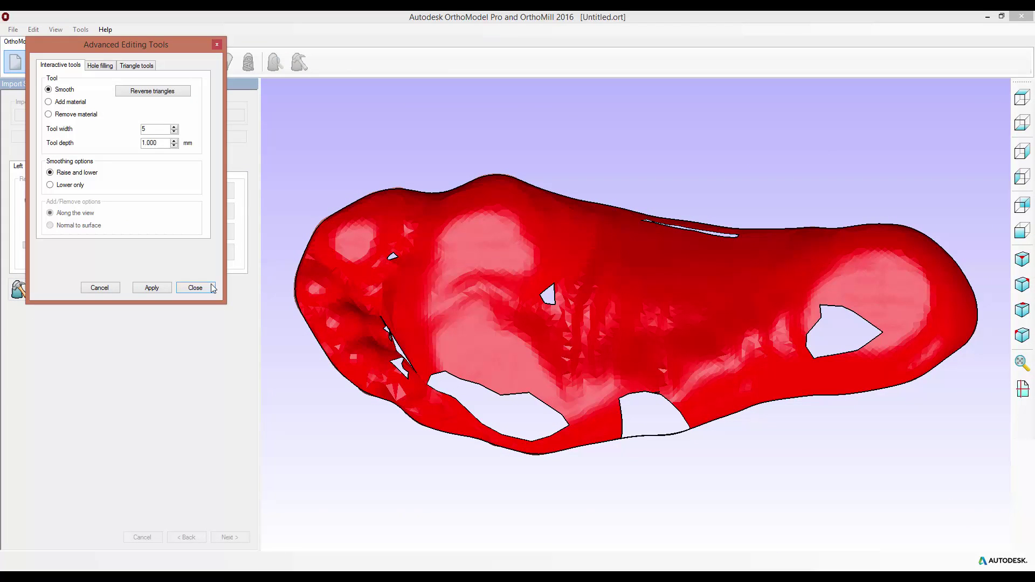
drag(130, 44, 211, 173)
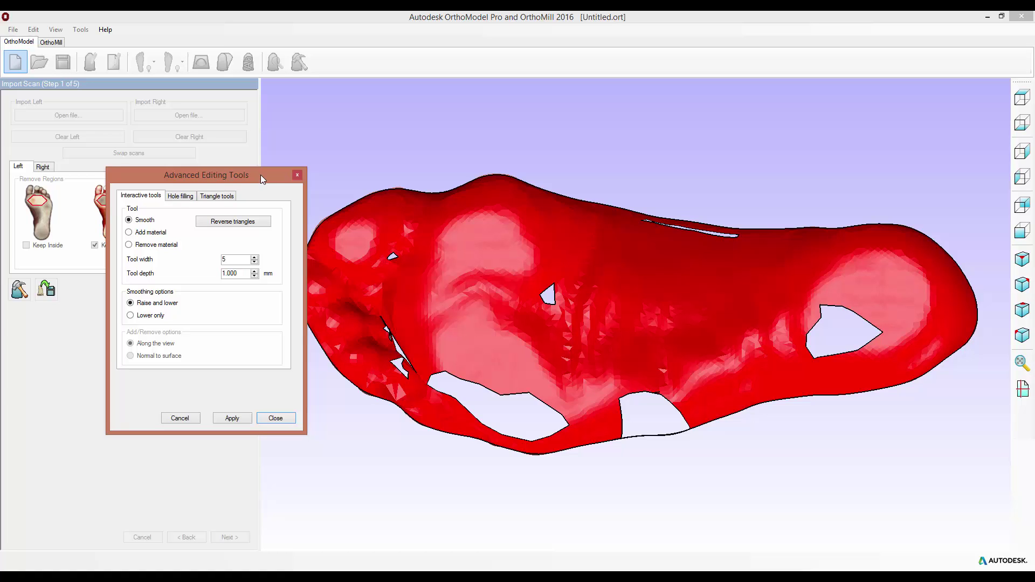
click(203, 196)
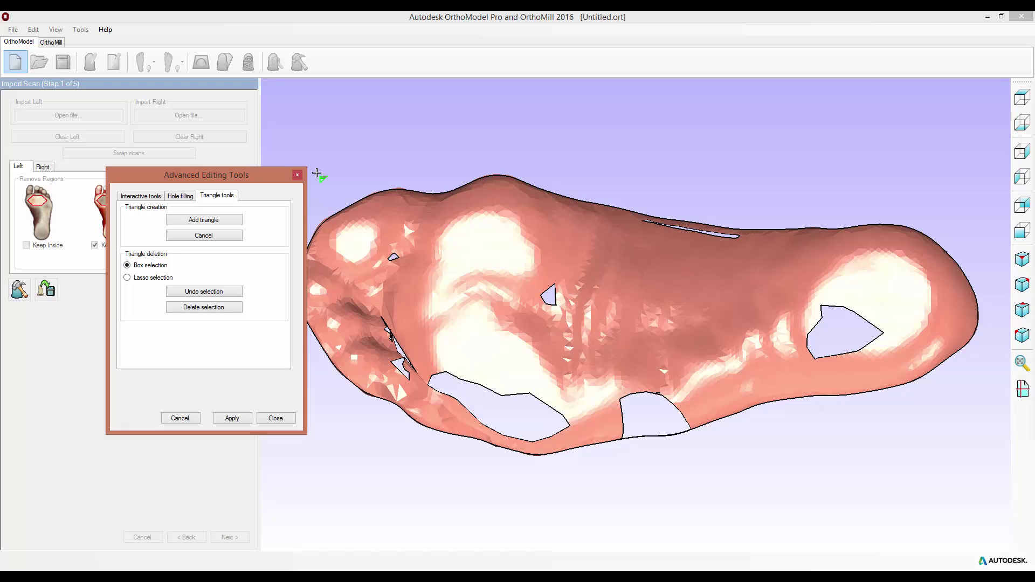
Step: Add three new triangles to the sole mesh above the small central hole
middle_drag(400, 388, 782, 415)
click(231, 219)
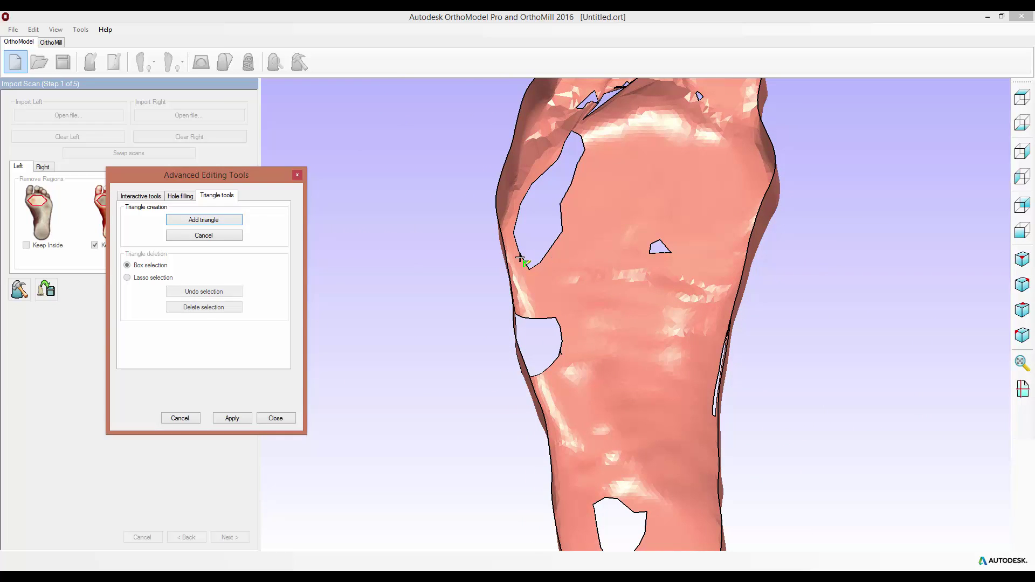
click(657, 163)
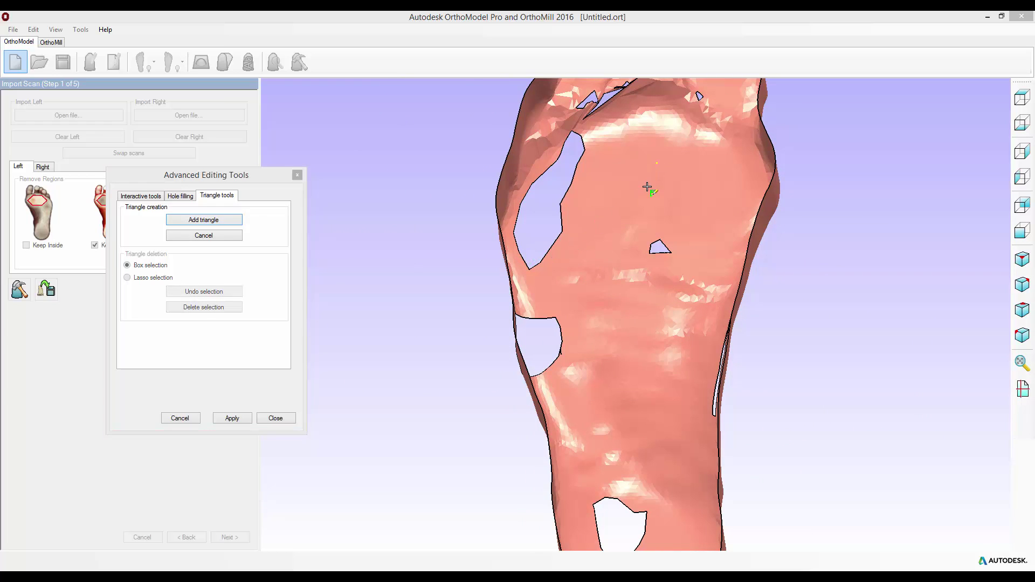
click(650, 186)
click(664, 185)
click(542, 119)
click(556, 141)
click(536, 135)
click(637, 164)
click(656, 172)
click(663, 166)
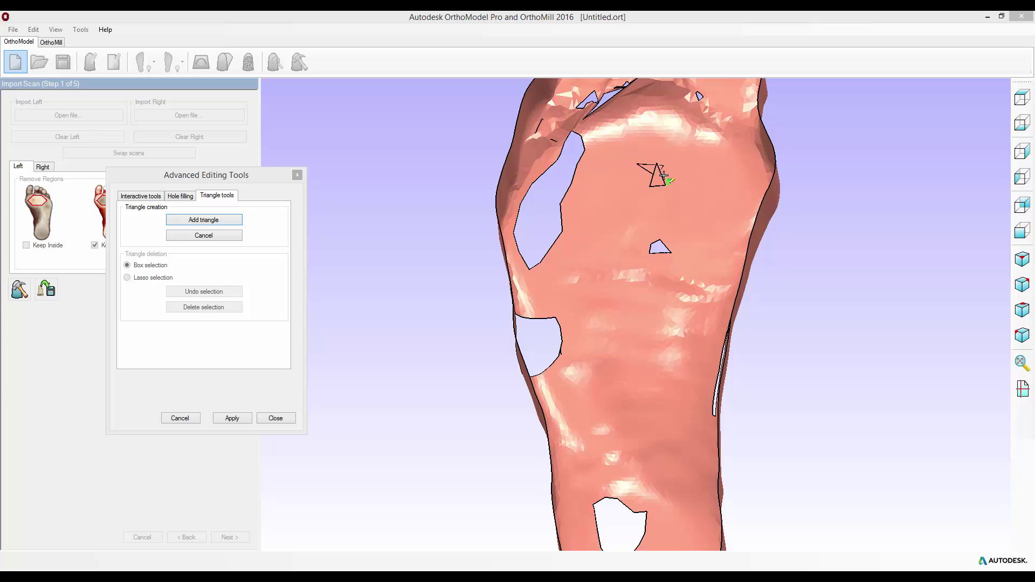
click(235, 234)
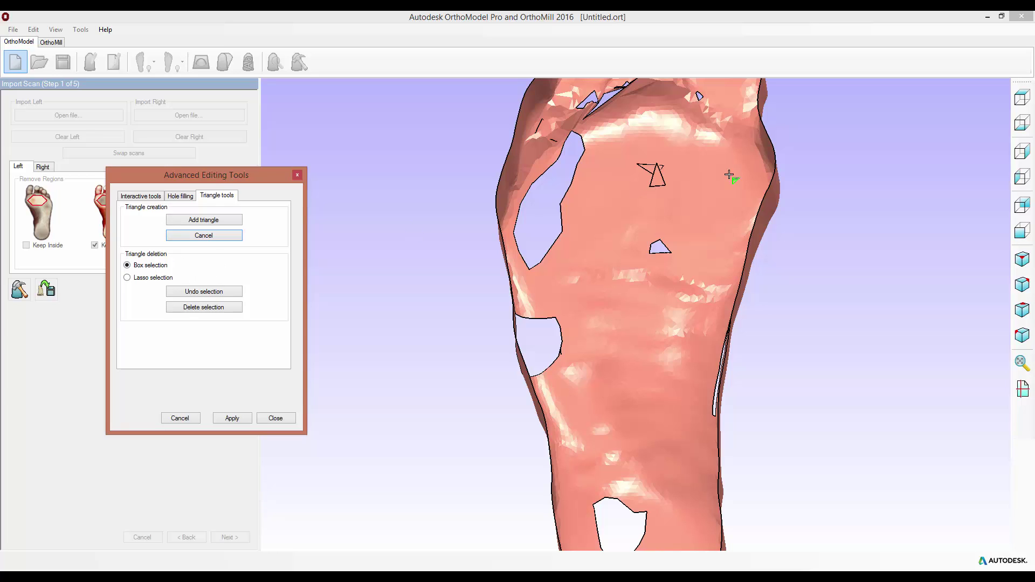
drag(626, 153, 679, 194)
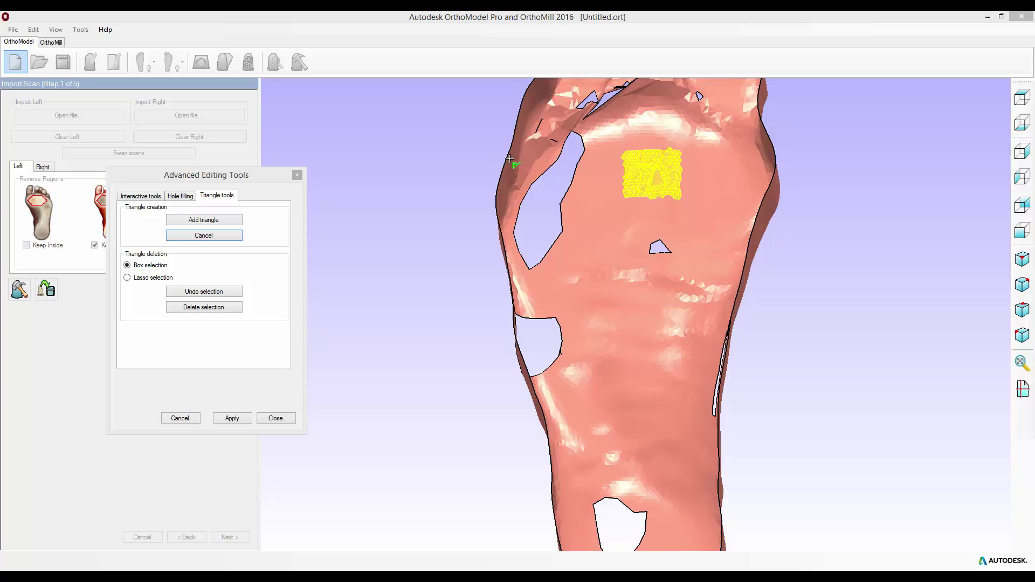
drag(598, 197, 631, 235)
drag(602, 274, 657, 309)
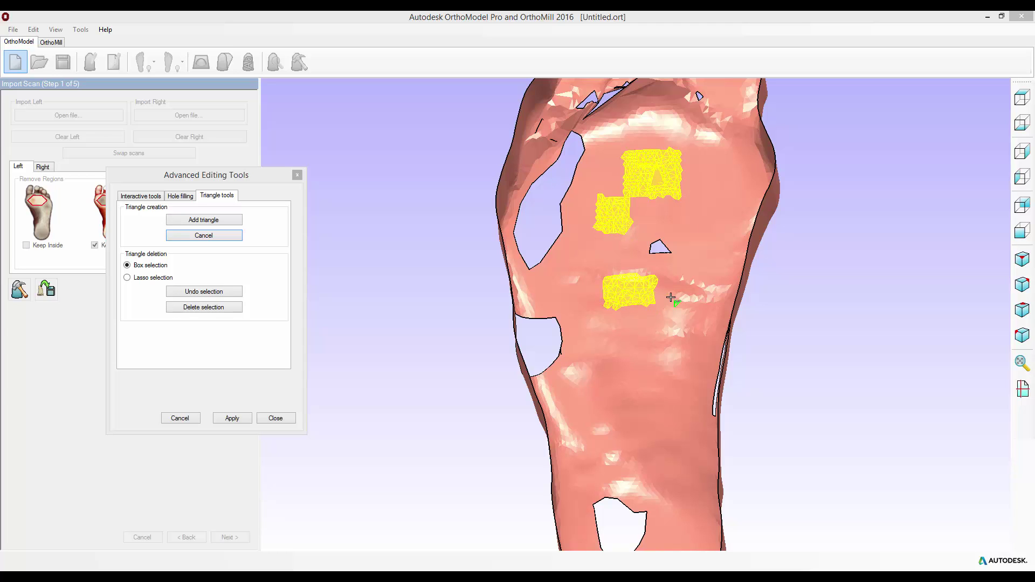
drag(677, 207, 729, 245)
drag(673, 295, 717, 326)
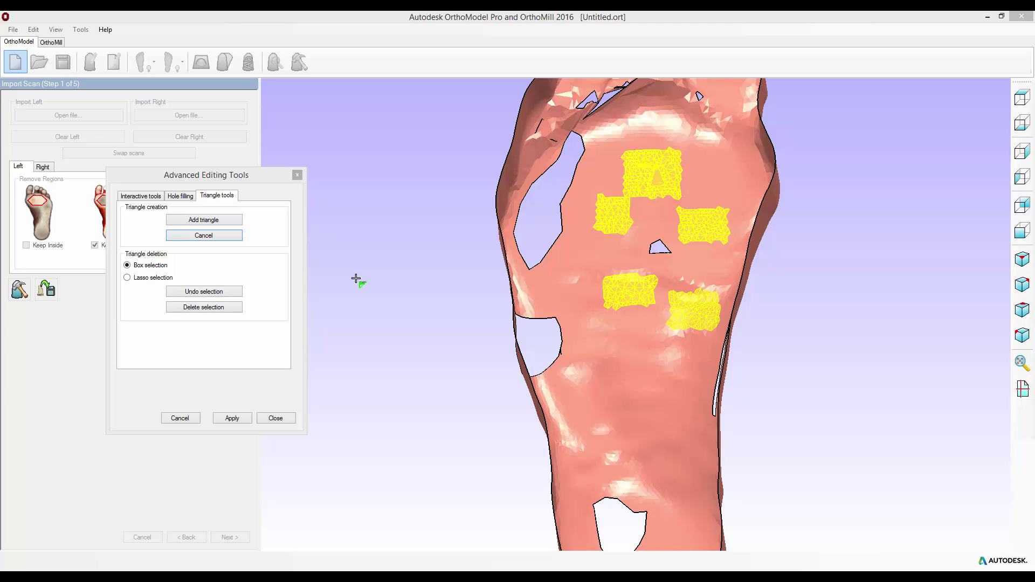
click(218, 292)
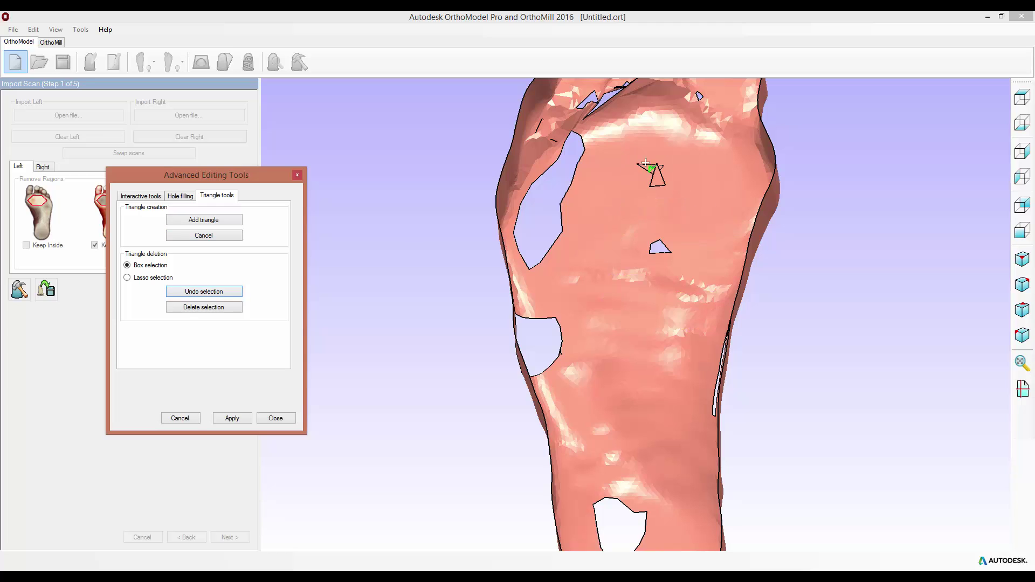
Step: Delete a lassoed area around the added triangles and a box-selected upper-left patch
click(155, 279)
mouse_move(654, 205)
mouse_down()
mouse_move(676, 191)
mouse_move(680, 161)
mouse_move(629, 145)
mouse_move(613, 168)
mouse_move(628, 197)
mouse_move(654, 205)
mouse_up()
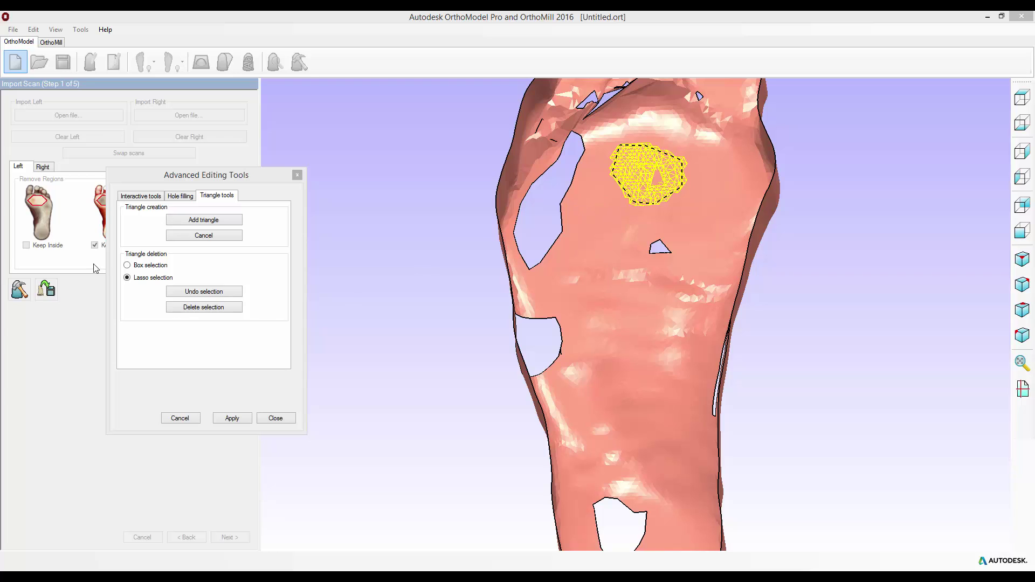
click(127, 265)
drag(534, 116, 572, 155)
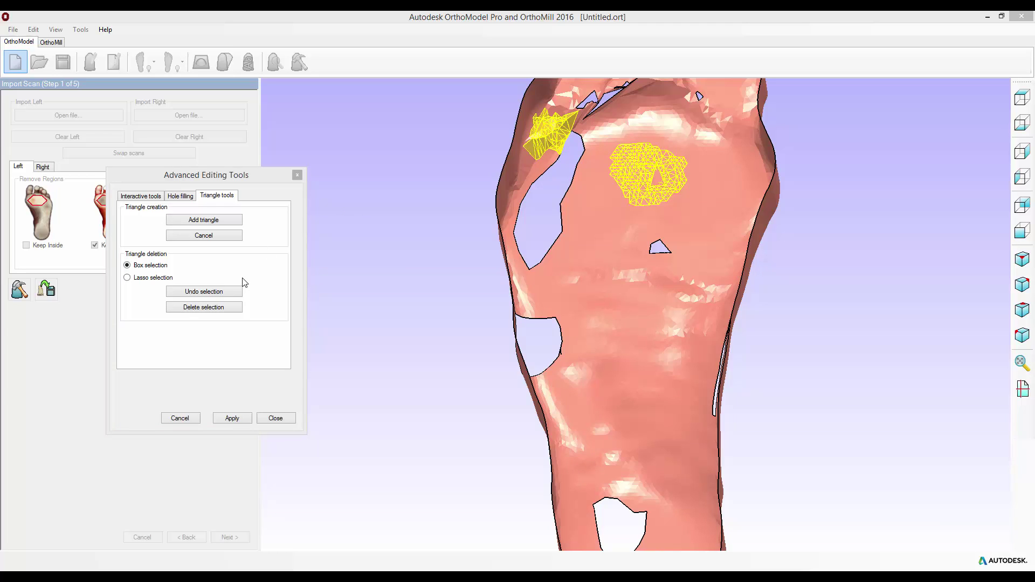
click(218, 308)
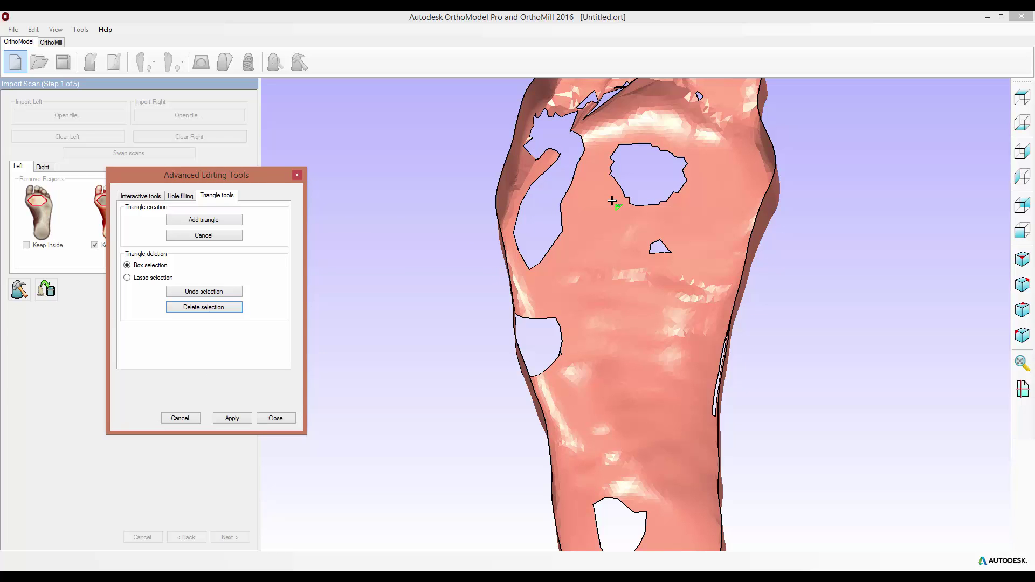
Step: Fill the small triangular hole with a central-node cap, then pick the large upper hole
click(187, 197)
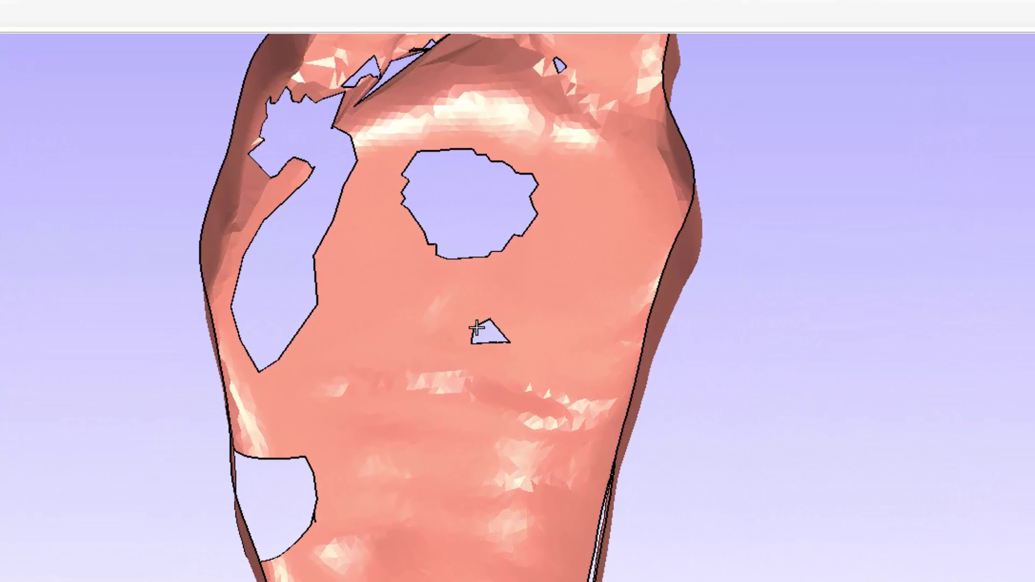
click(476, 327)
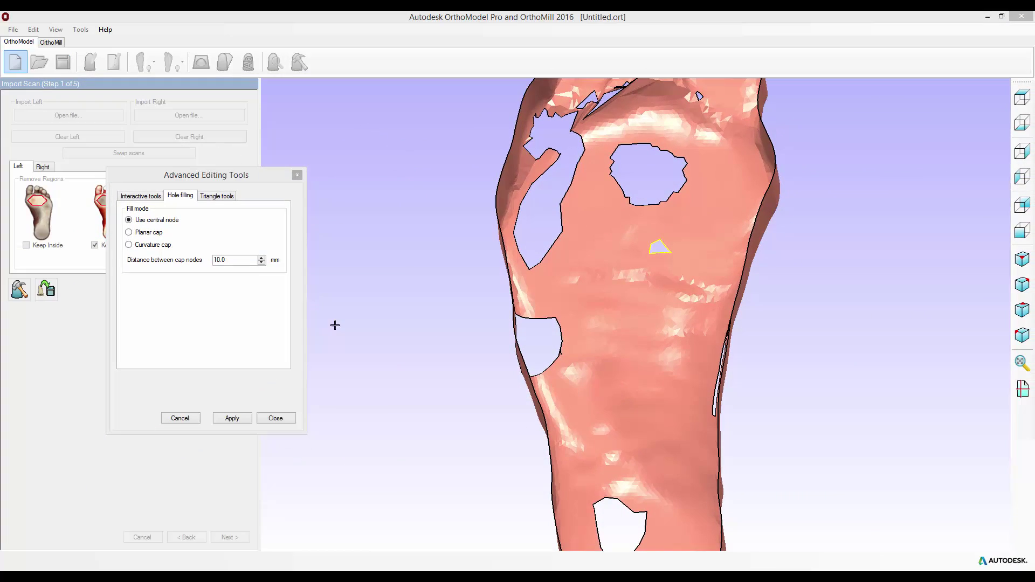
click(229, 418)
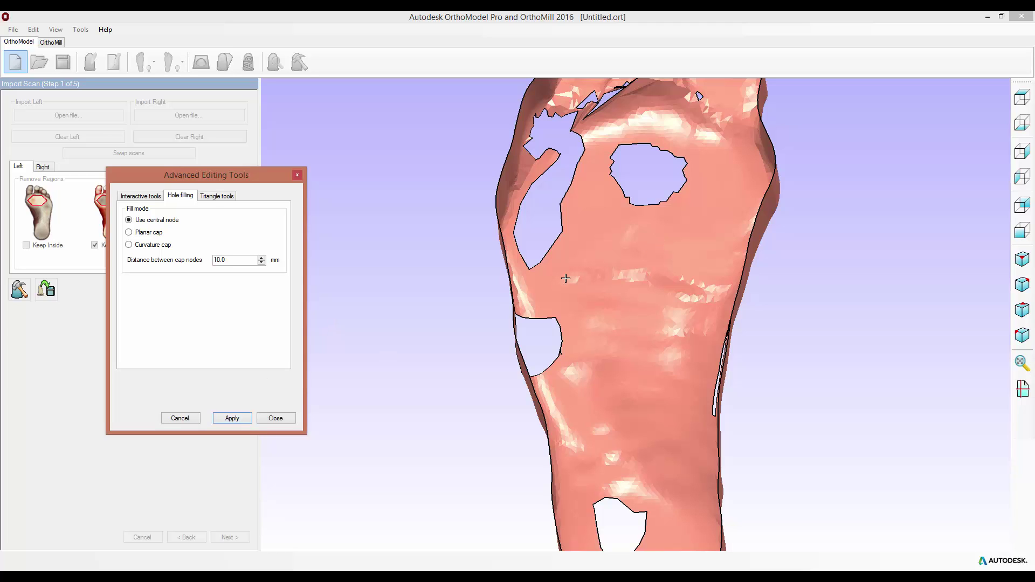
click(665, 152)
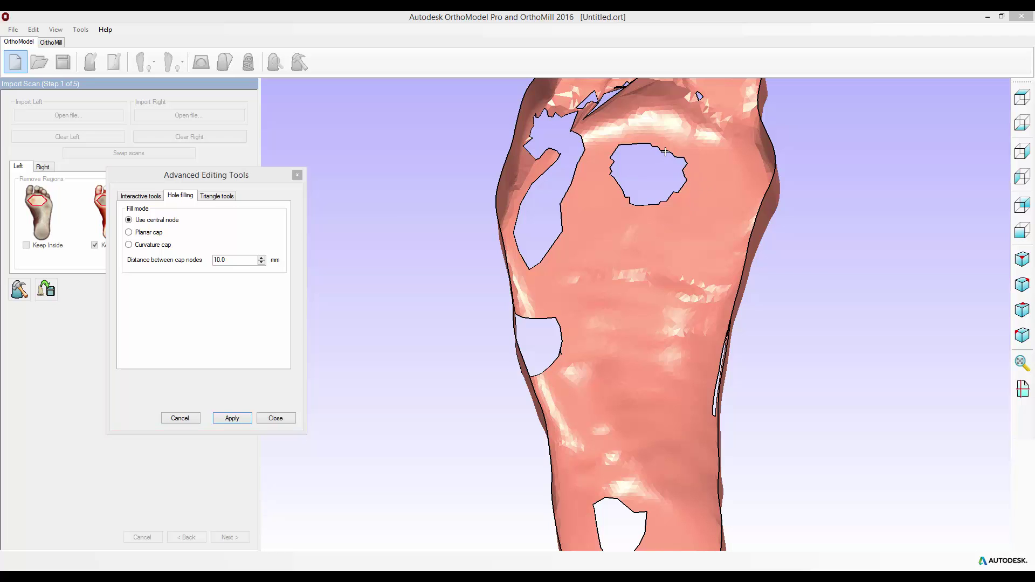
click(232, 420)
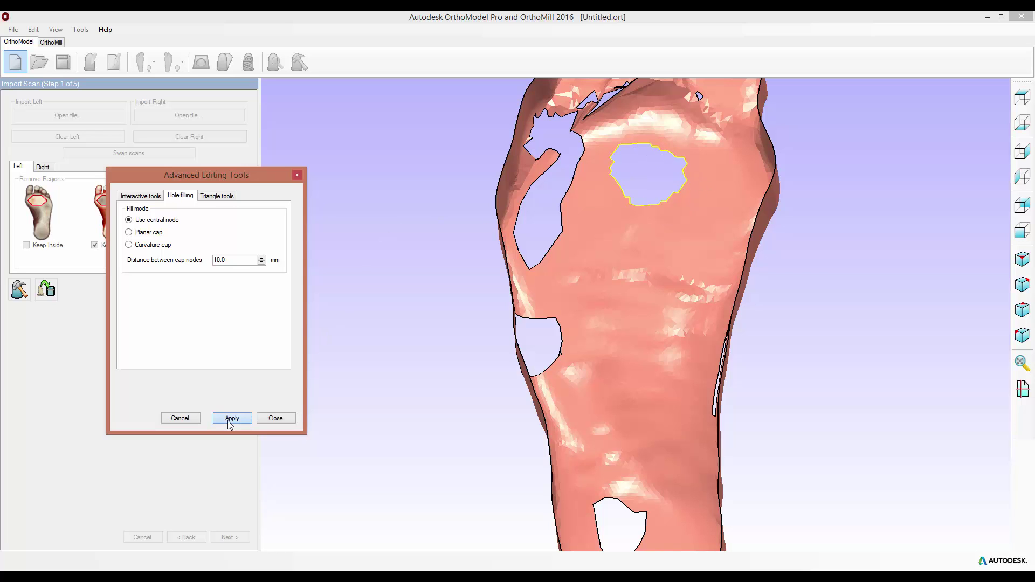
Step: Inspect the fan-shaped central-node cap on the upper hole, then choose Lasso selection
click(642, 234)
middle_drag(642, 234, 642, 295)
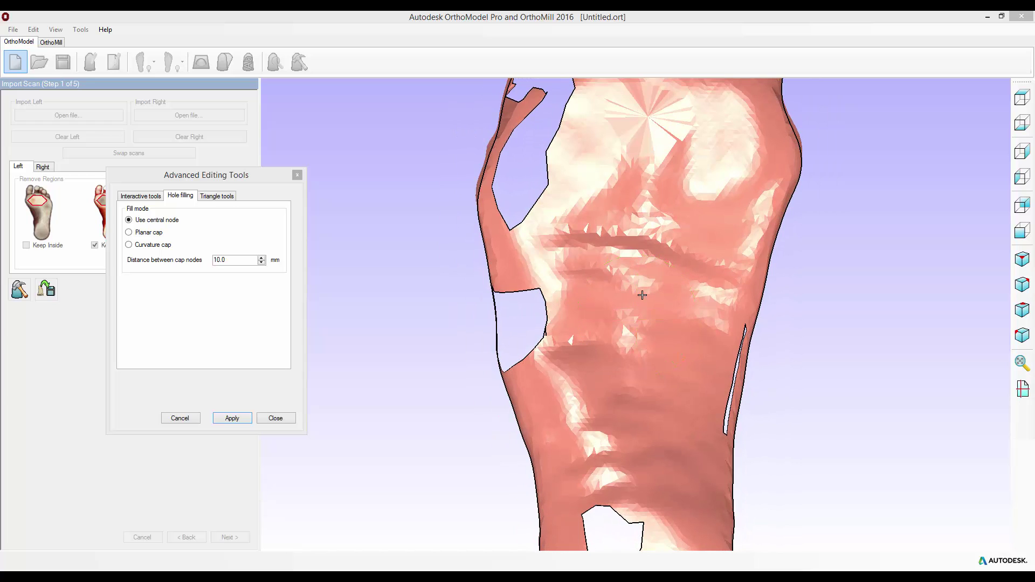
middle_drag(640, 259, 624, 286)
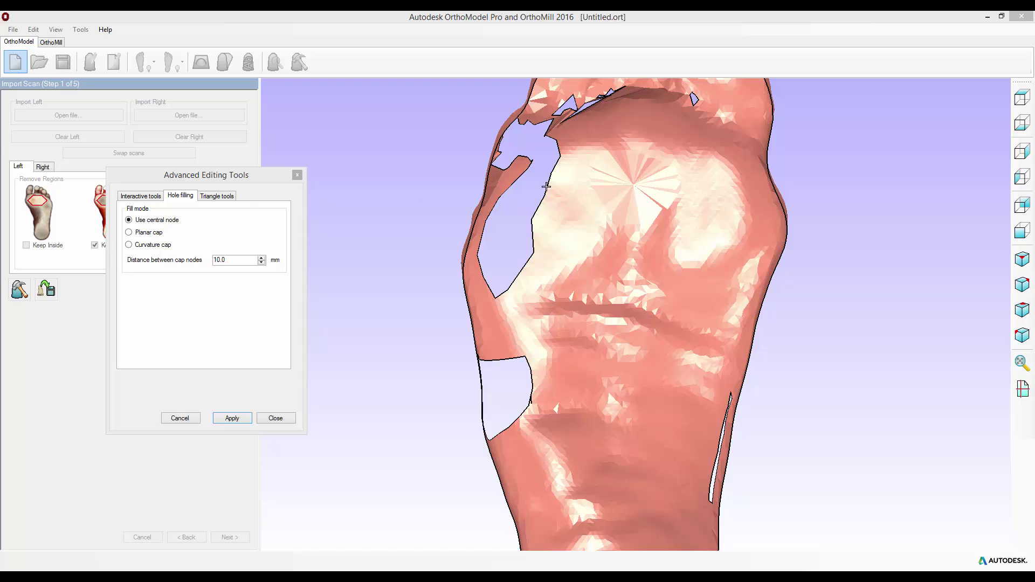
click(223, 198)
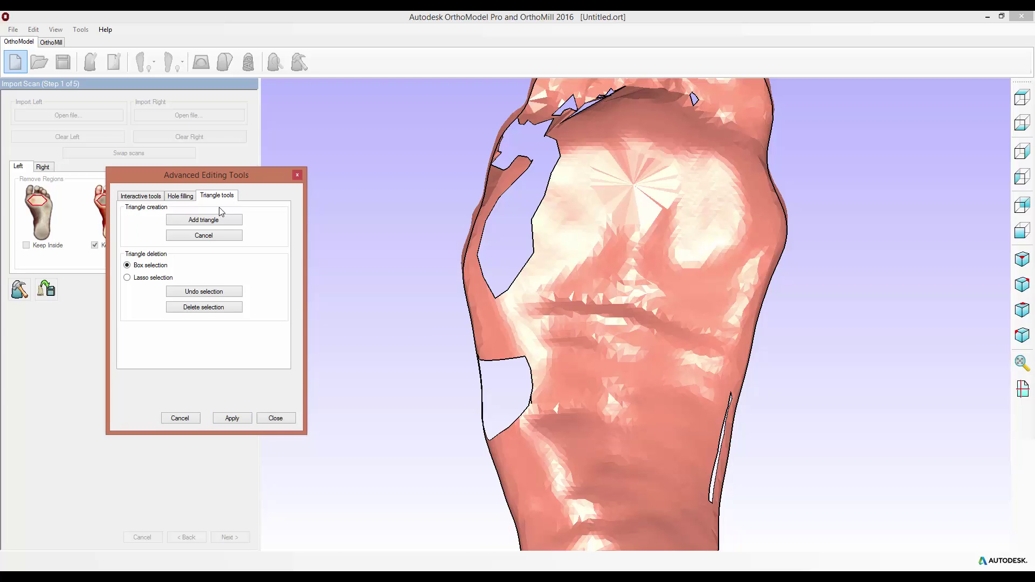
click(153, 277)
Step: Lasso and delete the fan-shaped central-node cap, reopening the large upper hole
click(597, 151)
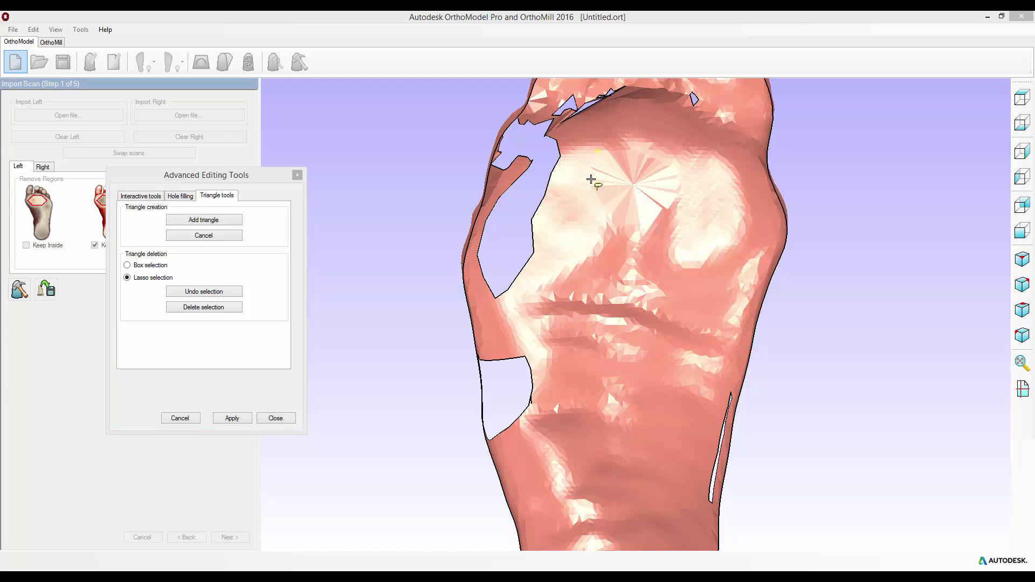
mouse_move(591, 180)
mouse_down()
mouse_move(614, 219)
mouse_move(639, 224)
mouse_move(668, 215)
mouse_move(686, 190)
mouse_move(673, 164)
mouse_move(633, 144)
mouse_move(599, 152)
mouse_up()
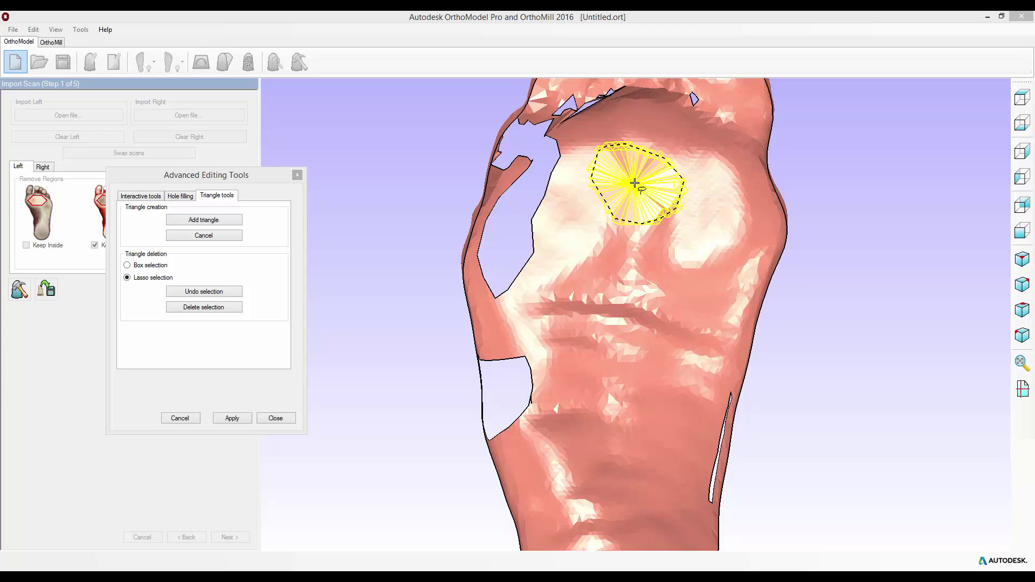
click(205, 307)
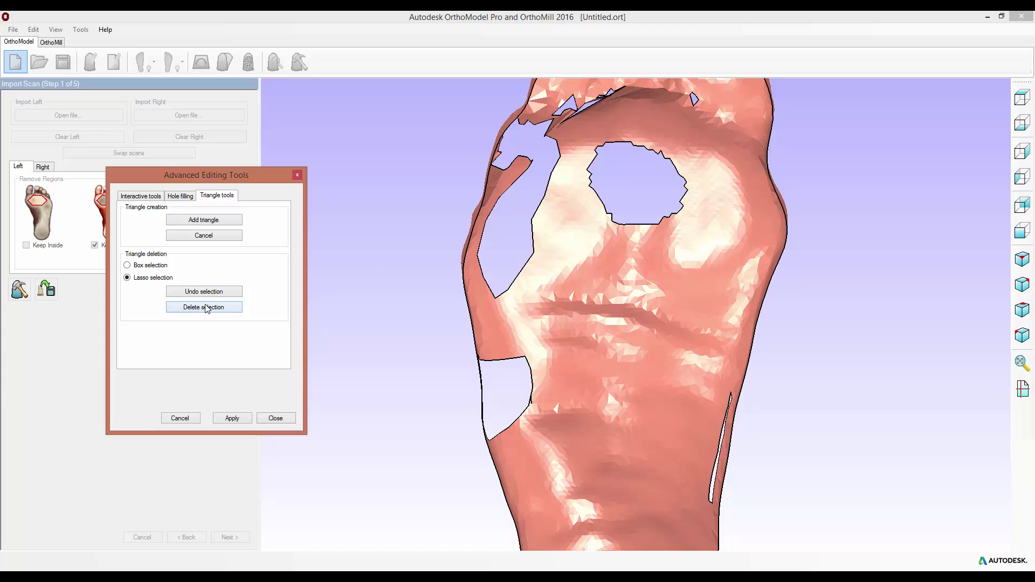
click(180, 196)
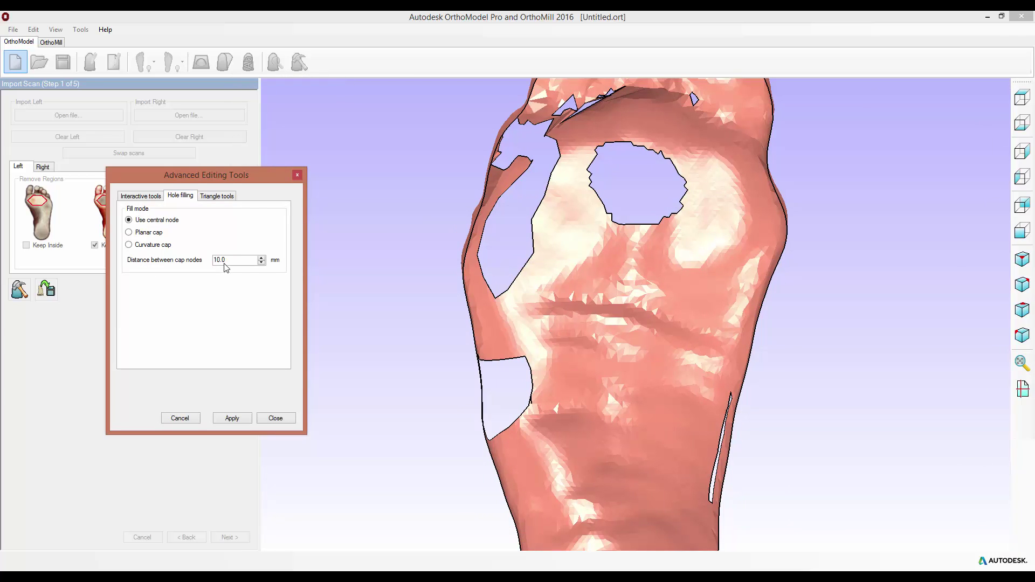
Step: Close the reopened forefoot hole with a Planar cap at 10.0 mm node spacing
click(151, 233)
click(637, 145)
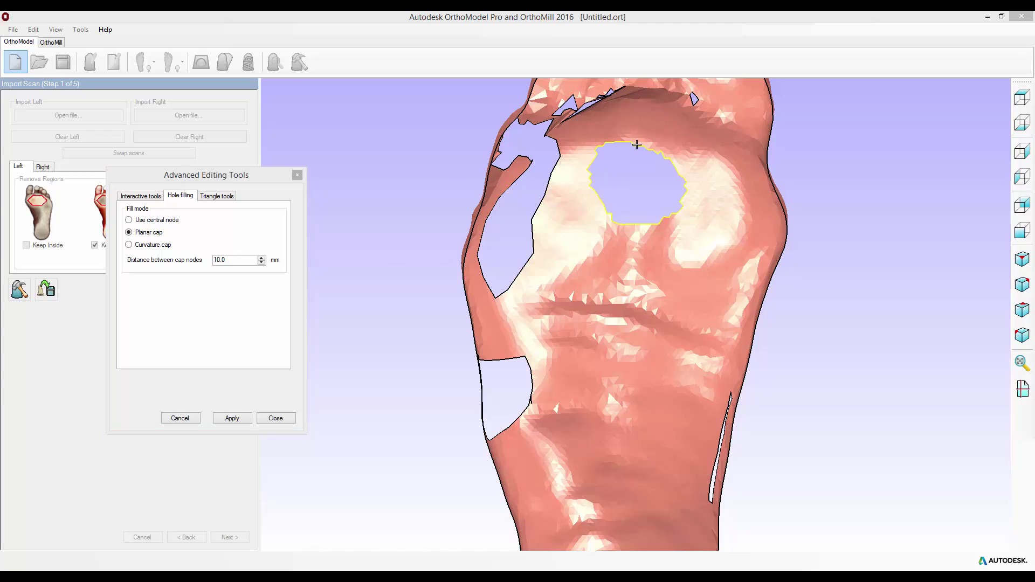
click(232, 419)
middle_drag(606, 338, 621, 317)
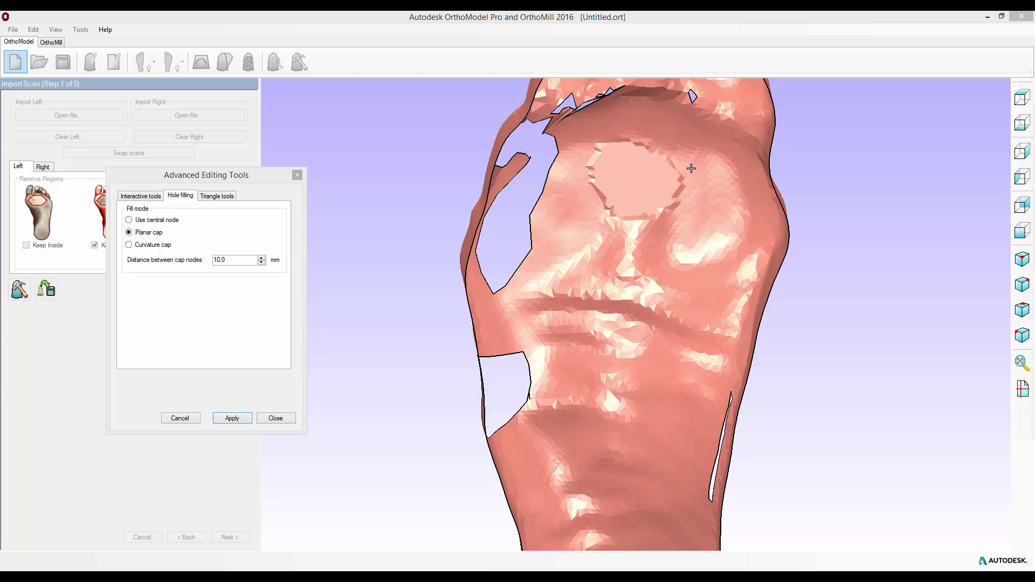
middle_drag(688, 385, 605, 210)
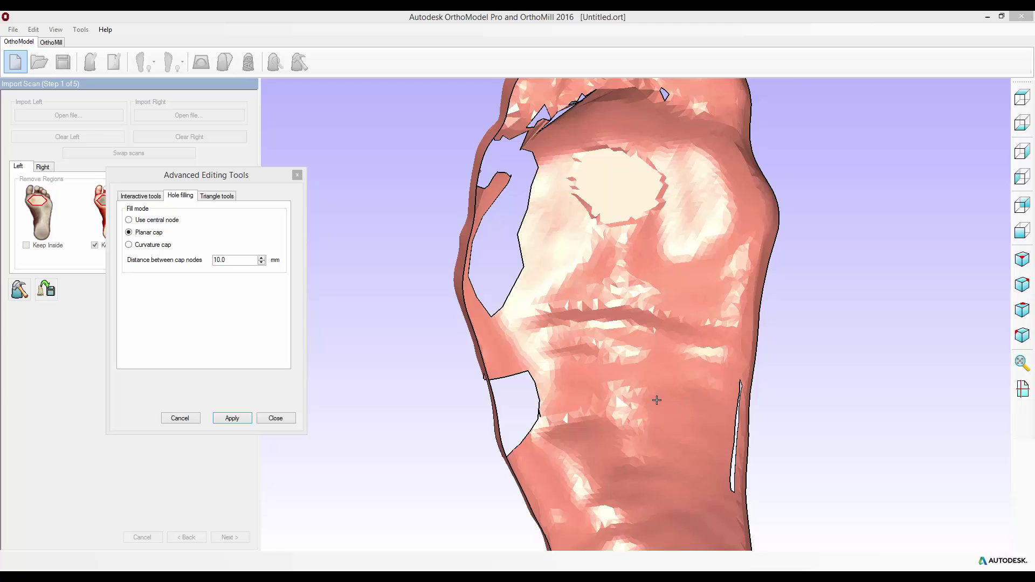
Step: Cap the hole on the side of the foot with a planar cap, forming a flat fin
middle_drag(656, 400, 598, 362)
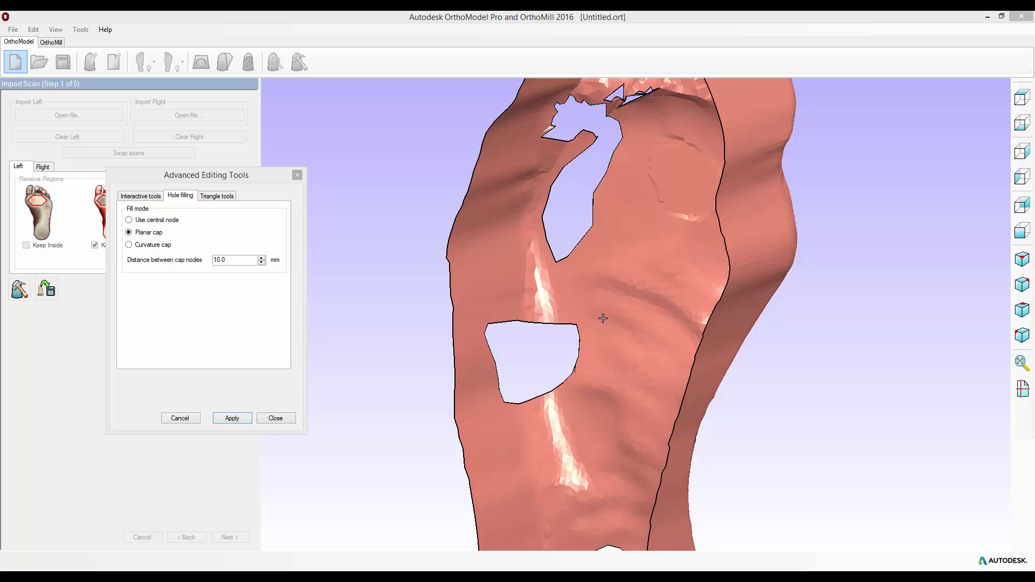
click(557, 323)
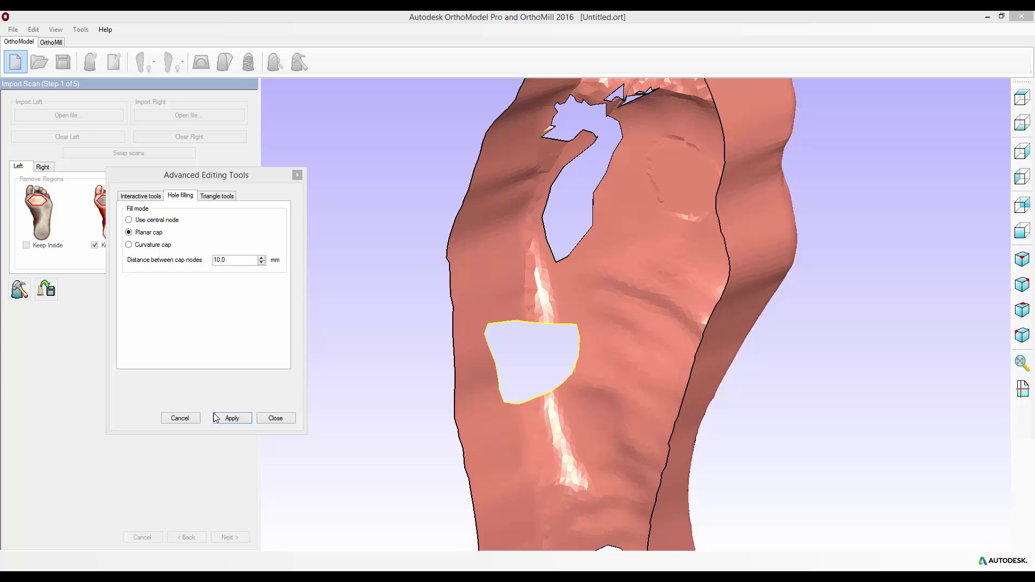
click(232, 418)
middle_drag(557, 450, 661, 215)
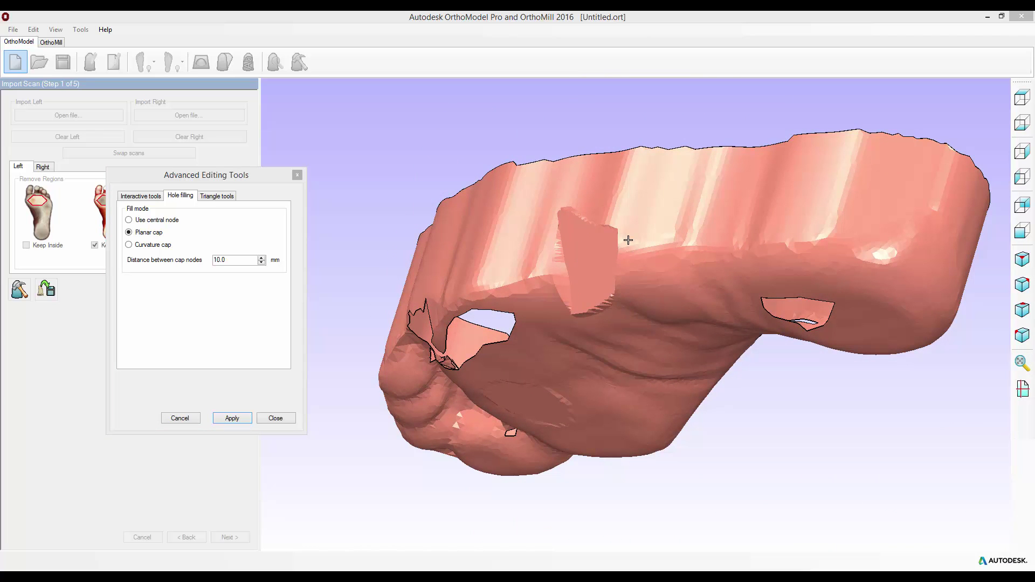
middle_drag(628, 240, 616, 274)
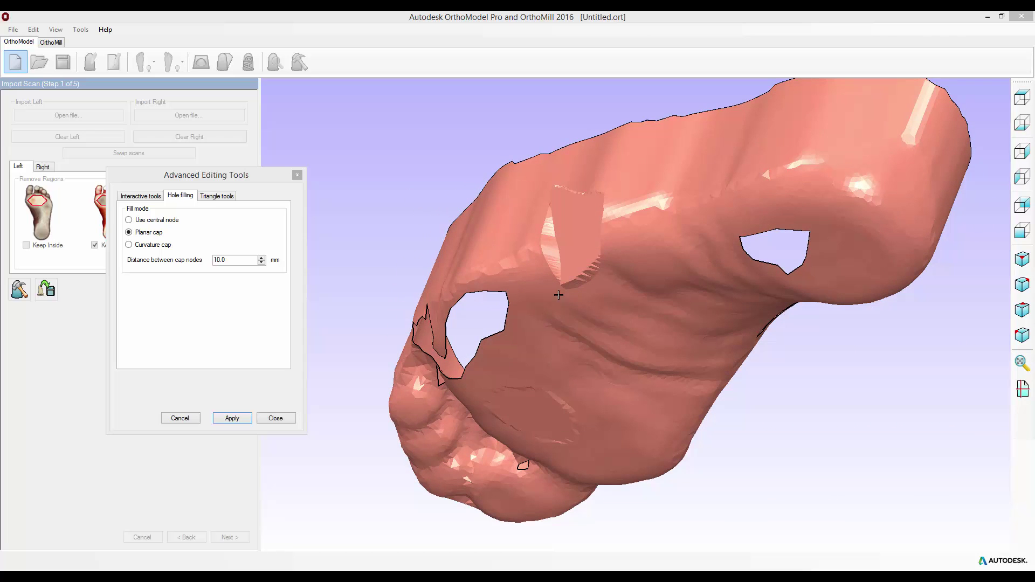
middle_drag(585, 179, 560, 464)
Step: Lasso and delete the flat planar patch on the foot's side, reopening that hole
click(208, 198)
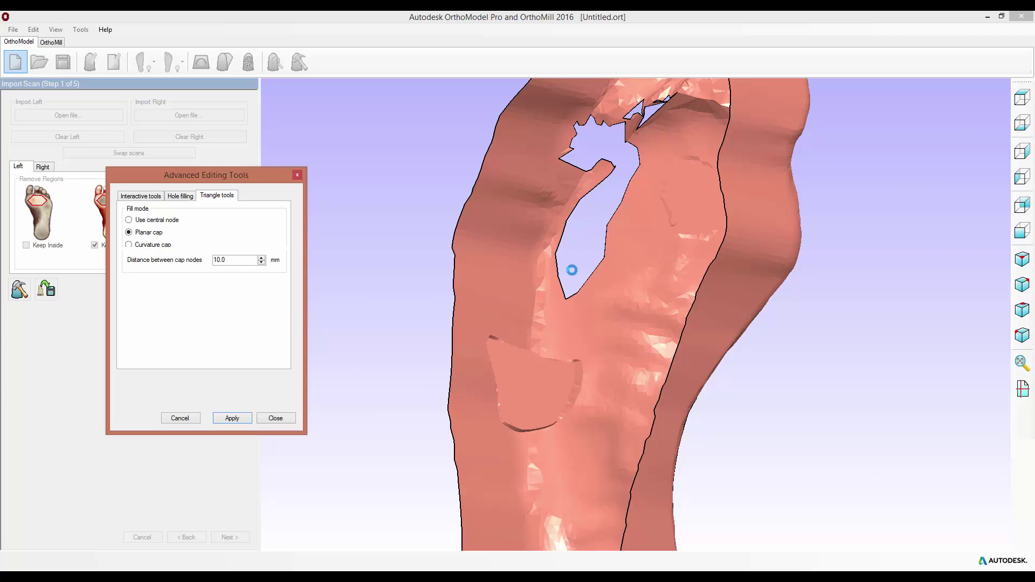
middle_drag(605, 342, 604, 339)
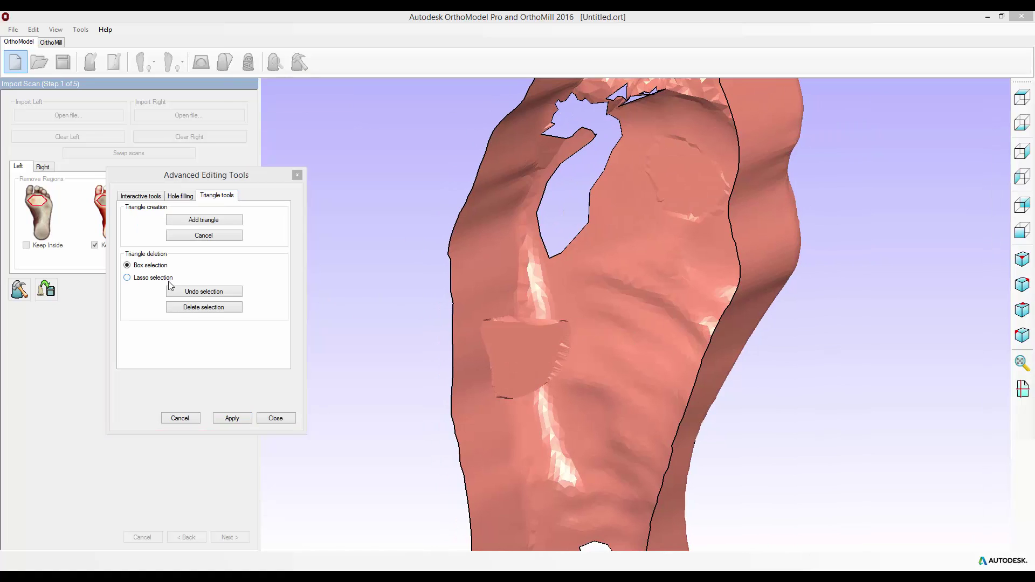
click(146, 278)
mouse_move(490, 313)
mouse_down()
mouse_move(485, 380)
mouse_move(504, 404)
mouse_move(535, 399)
mouse_move(567, 368)
mouse_move(574, 318)
mouse_move(546, 306)
mouse_move(490, 314)
mouse_up()
click(224, 307)
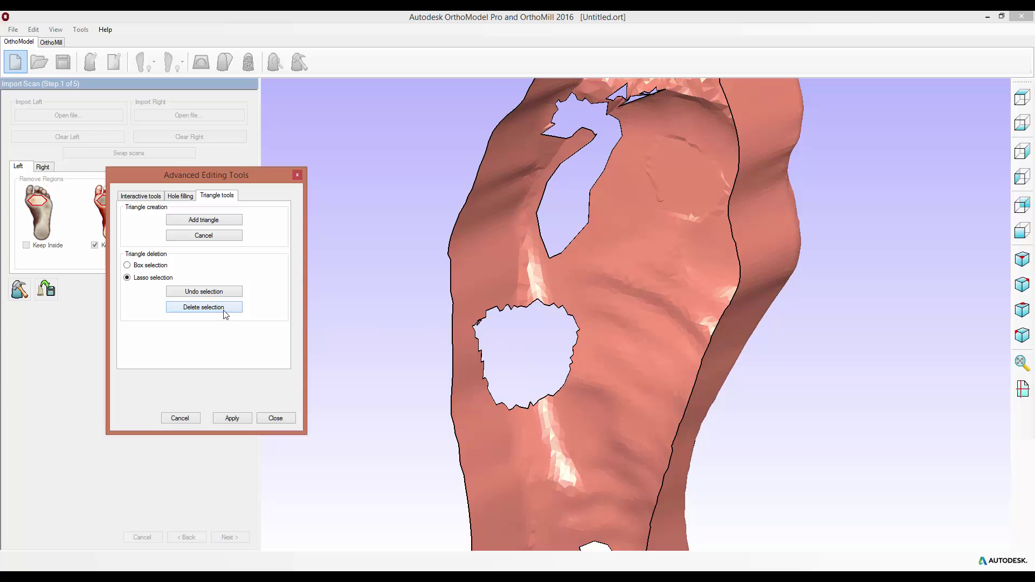
click(213, 223)
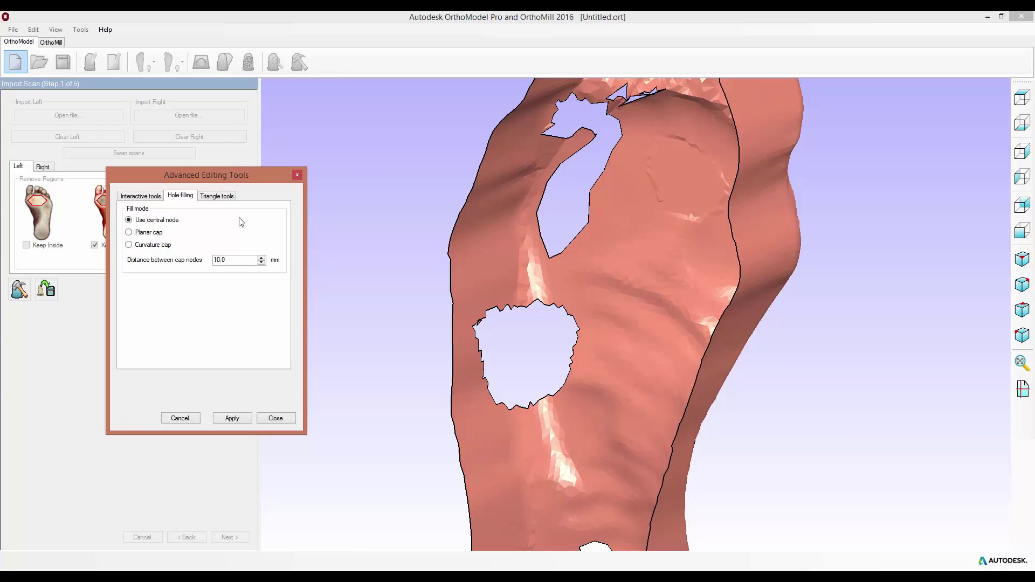
Step: Switch to Curvature cap with 1 mm node spacing and cap the reopened side hole
click(154, 244)
double_click(232, 260)
text(1)
click(517, 307)
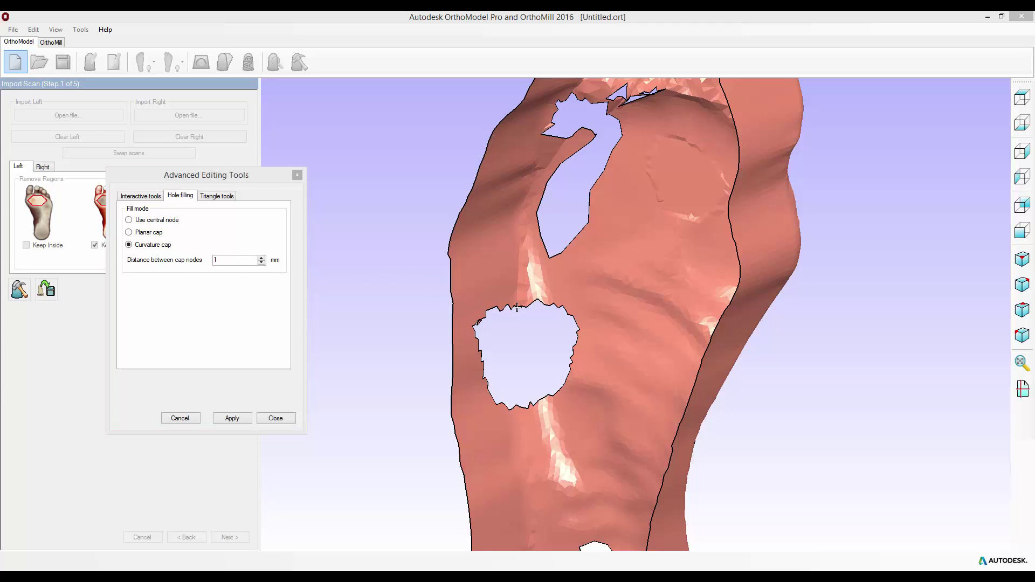
click(237, 419)
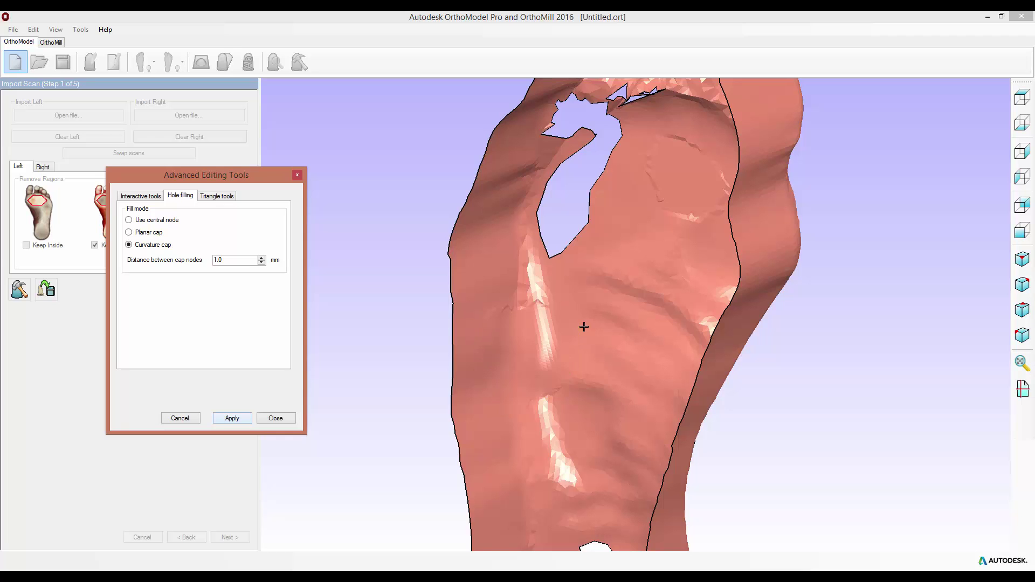
middle_drag(550, 401, 603, 338)
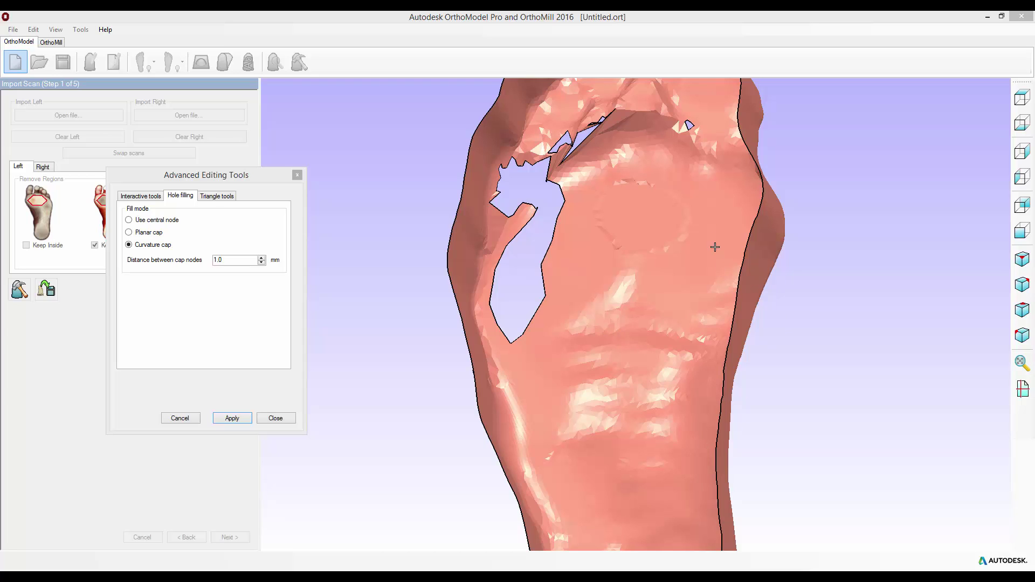
Step: Patch the small hole using a central-node fill
middle_drag(665, 258, 657, 310)
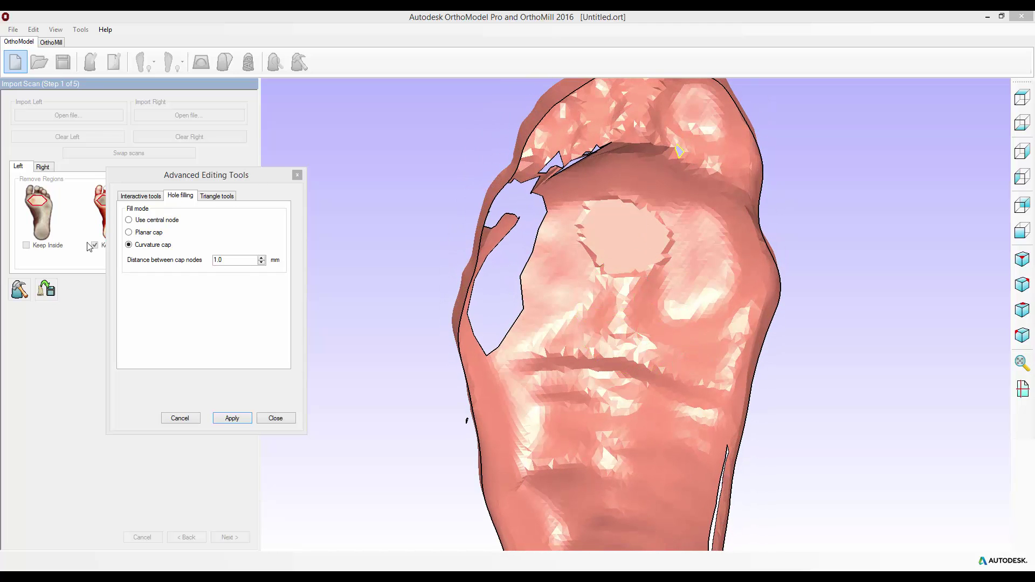
click(129, 220)
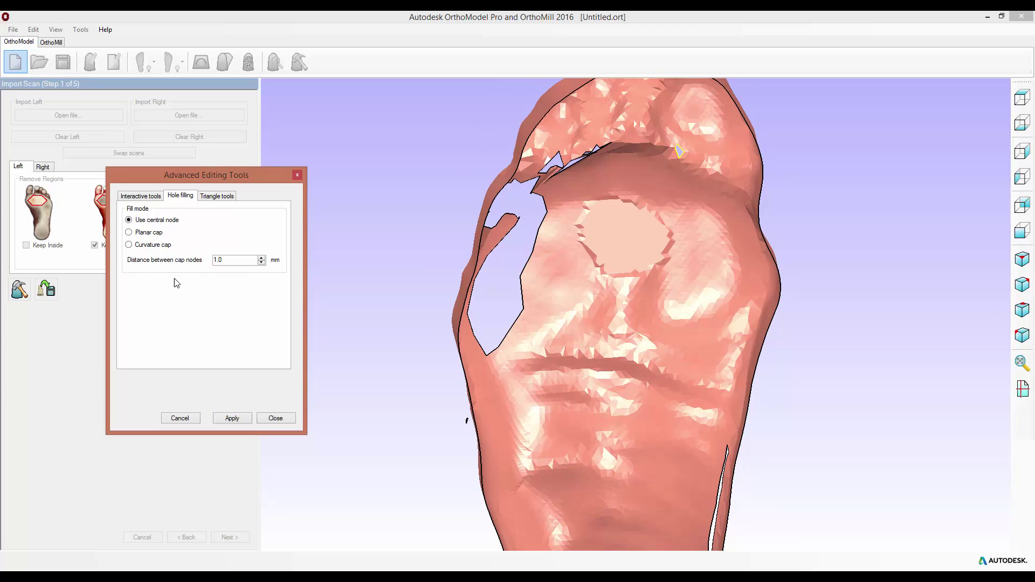
click(231, 420)
Step: Fill the large ragged hole with a curvature cap
middle_drag(703, 363, 582, 312)
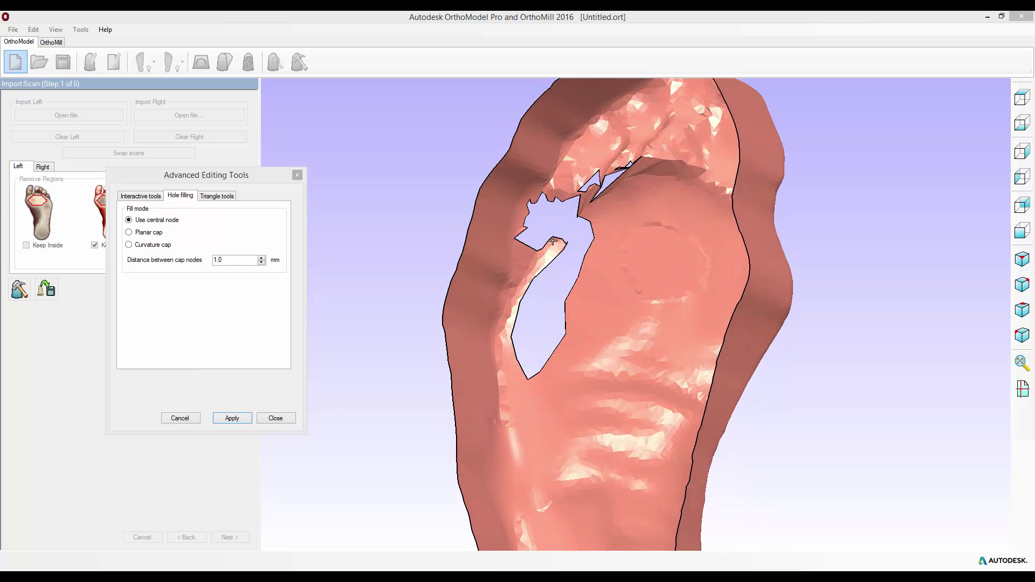
click(592, 227)
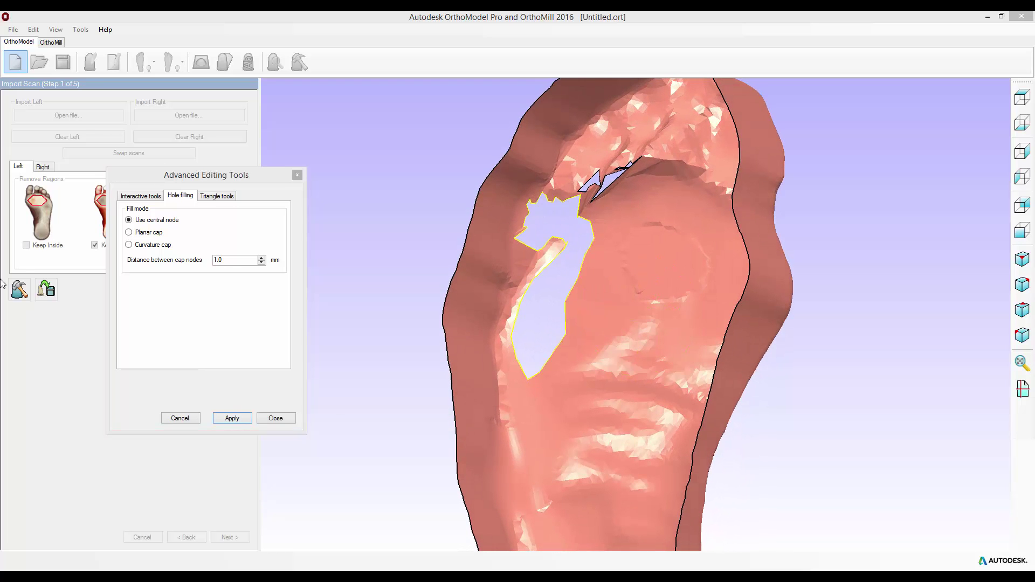
click(156, 245)
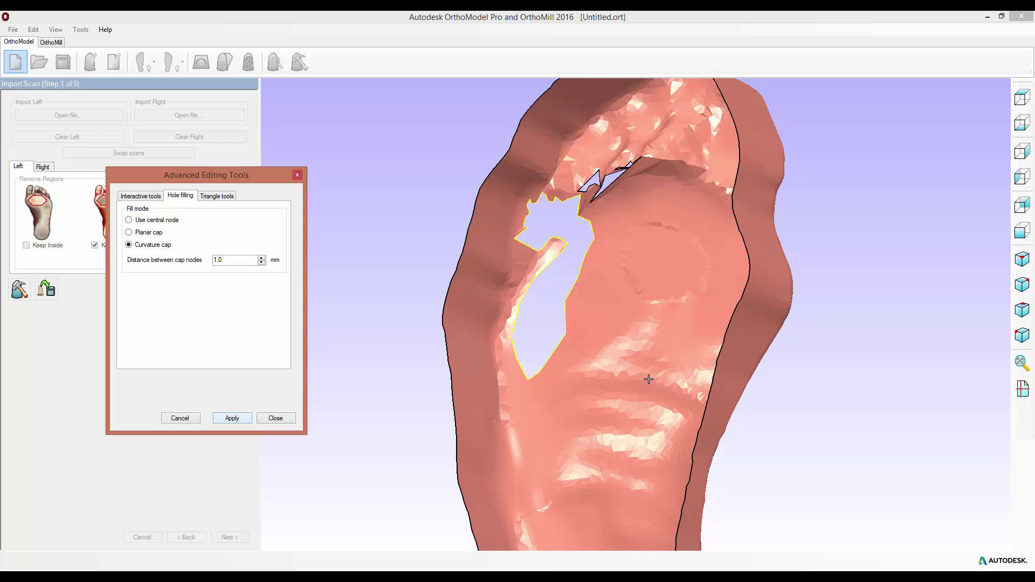
key(Return)
middle_drag(626, 432, 662, 263)
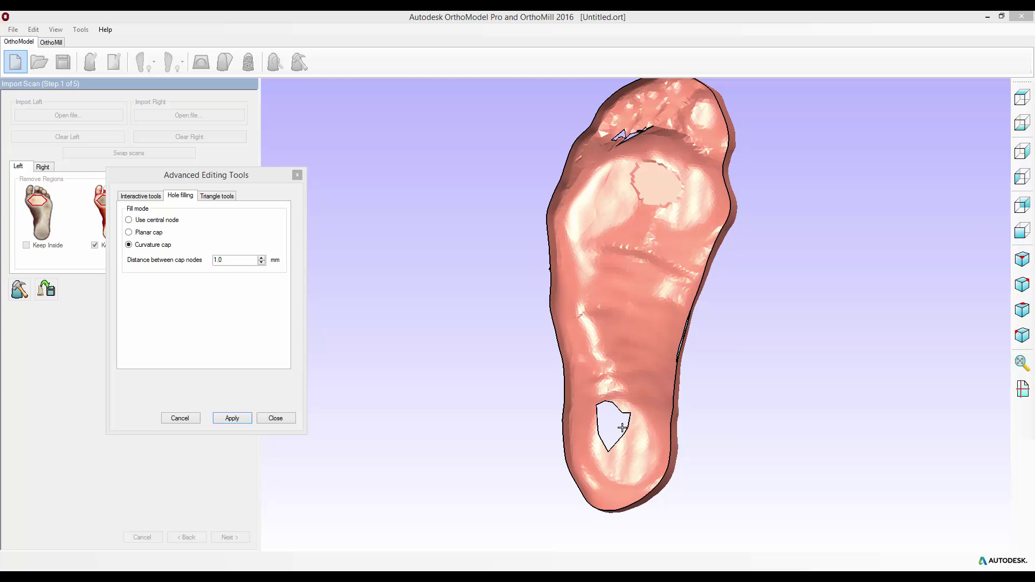
Step: Cap the heel hole with a curvature patch, then close the Advanced Editing Tools
click(616, 410)
click(226, 418)
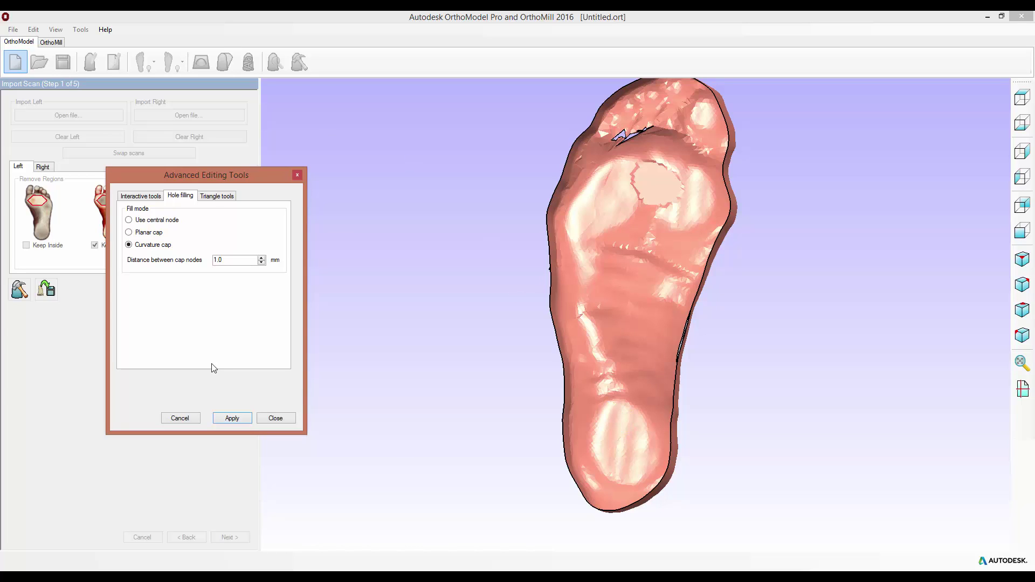
click(275, 419)
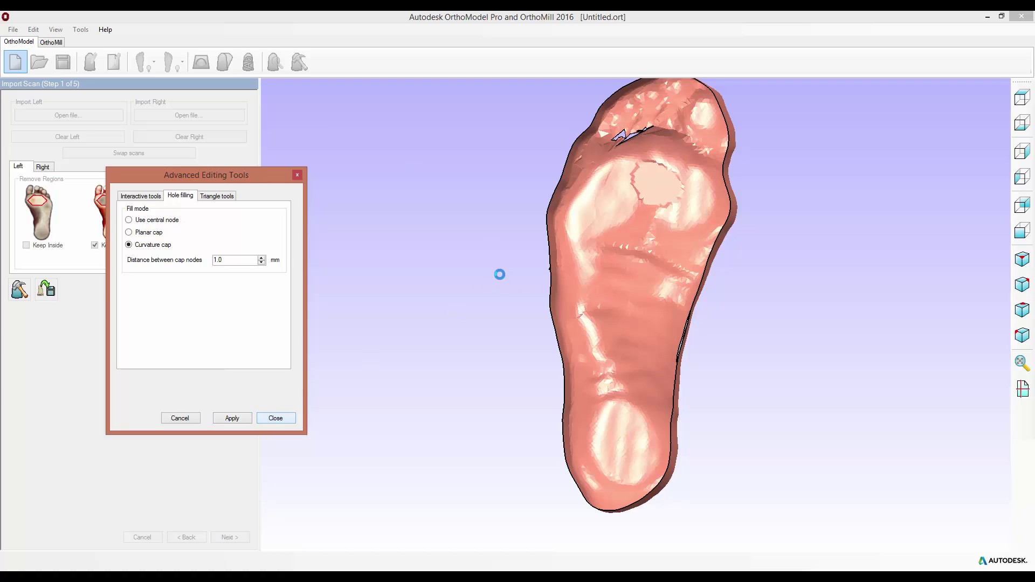